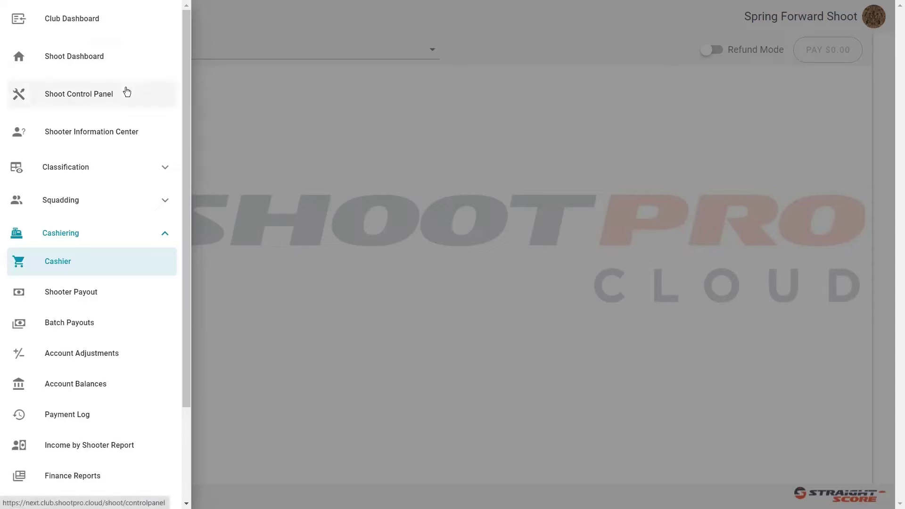
Open the Cashier page and look up a shooter by entering the first three letters of the name
left_click(80, 57)
left_click(372, 269)
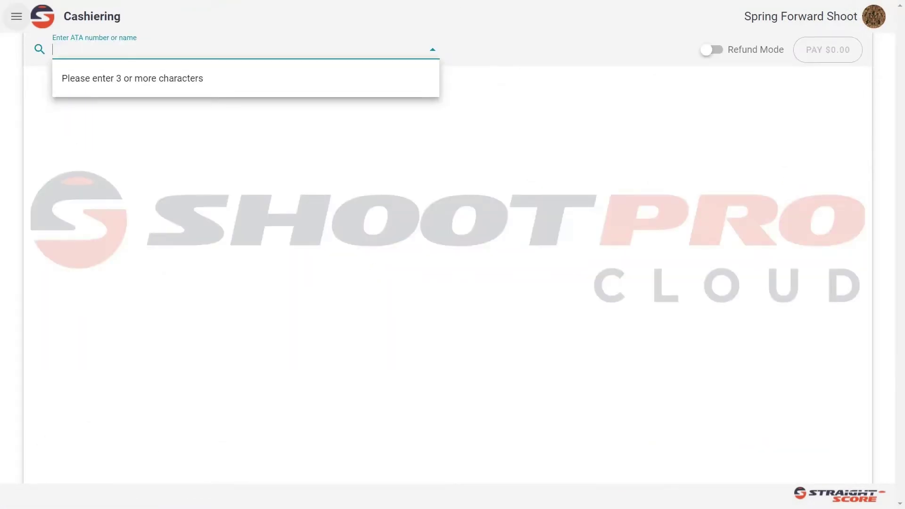
left_click(17, 18)
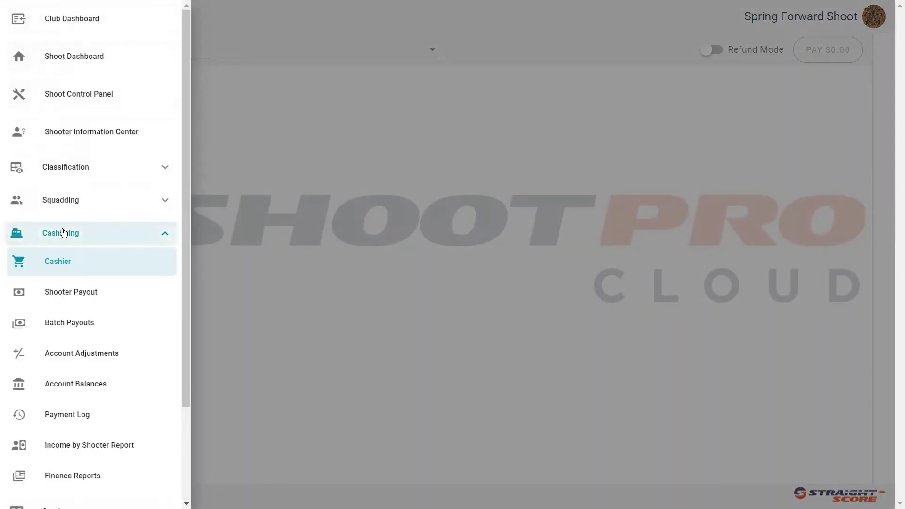
left_click(67, 260)
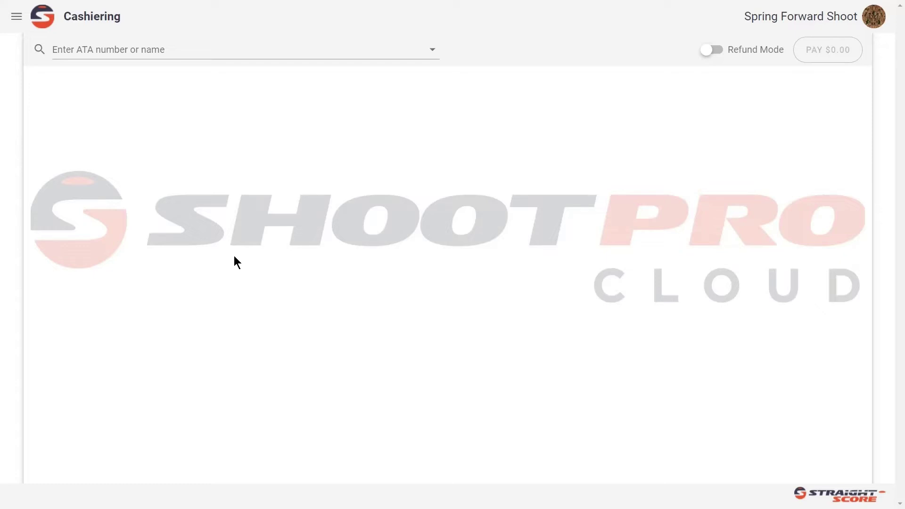
left_click(53, 51)
type("sch")
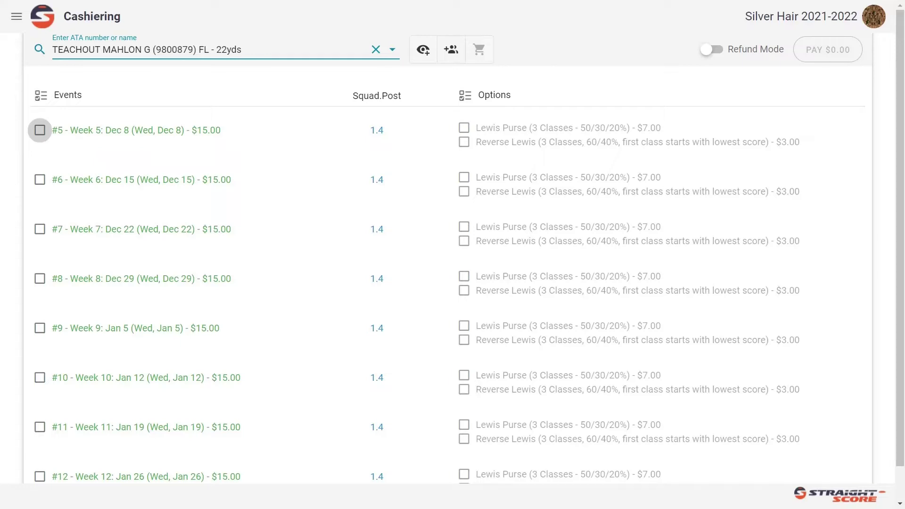
Select the Week 5 event with its Lewis Purse option and the Week 6 event with its Reverse Lewis option
left_click(40, 130)
left_click(39, 179)
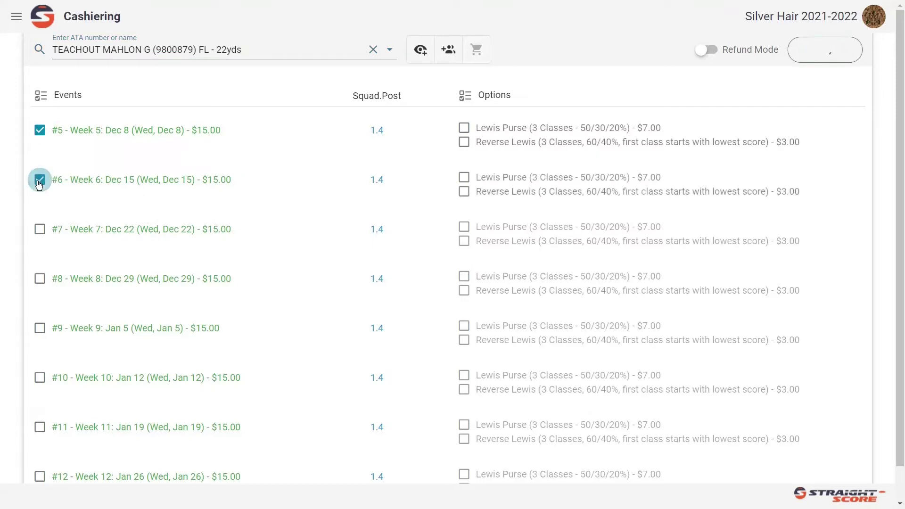
left_click(464, 191)
left_click(464, 128)
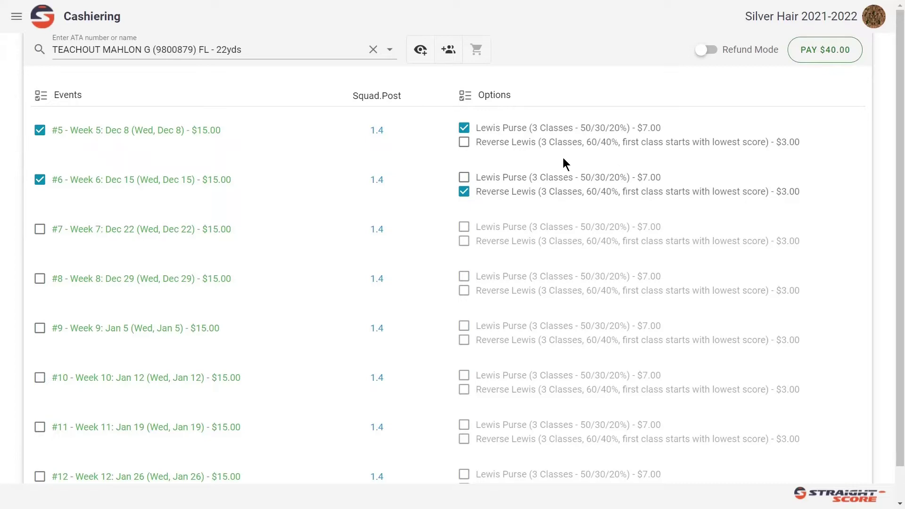
Deselect the Week 6 Reverse Lewis and Week 5 Lewis Purse options, and deselect the Week 6 event
left_click(464, 191)
left_click(464, 128)
left_click(39, 181)
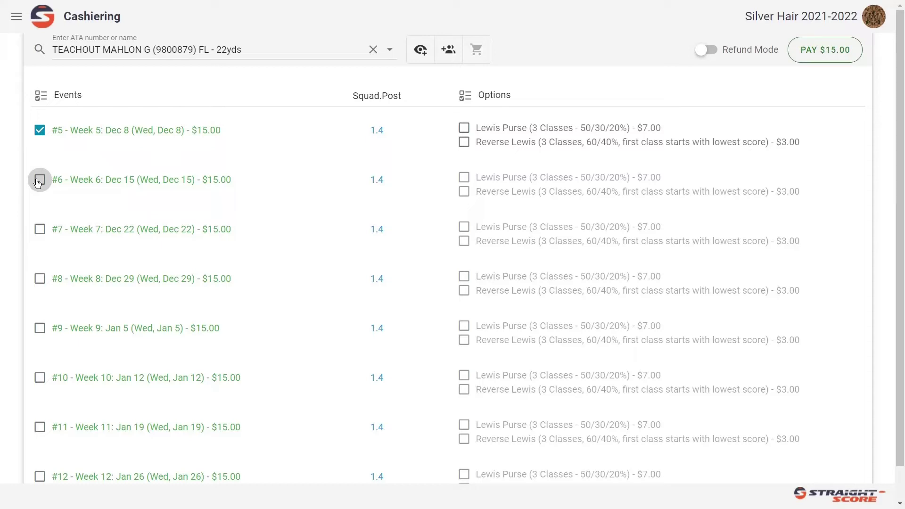
Select all of the shooter's events at once, and clear the whole event selection again
left_click(42, 101)
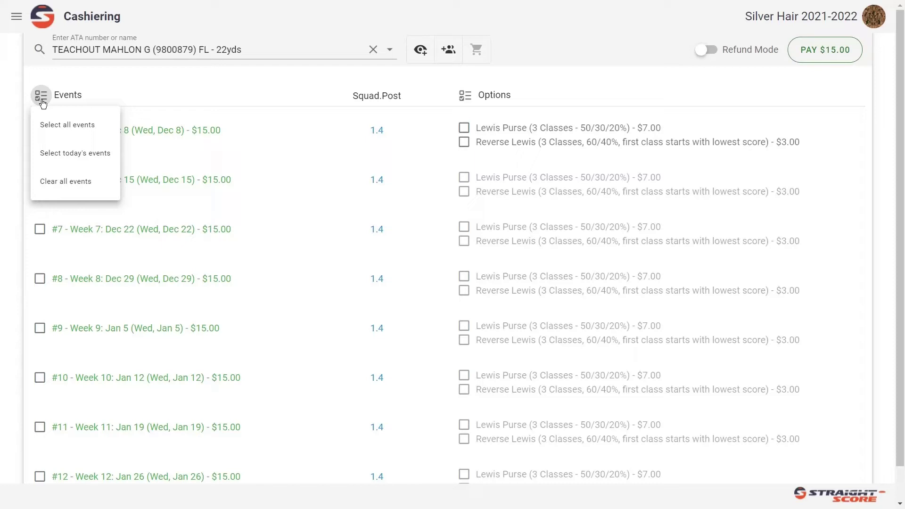
left_click(53, 129)
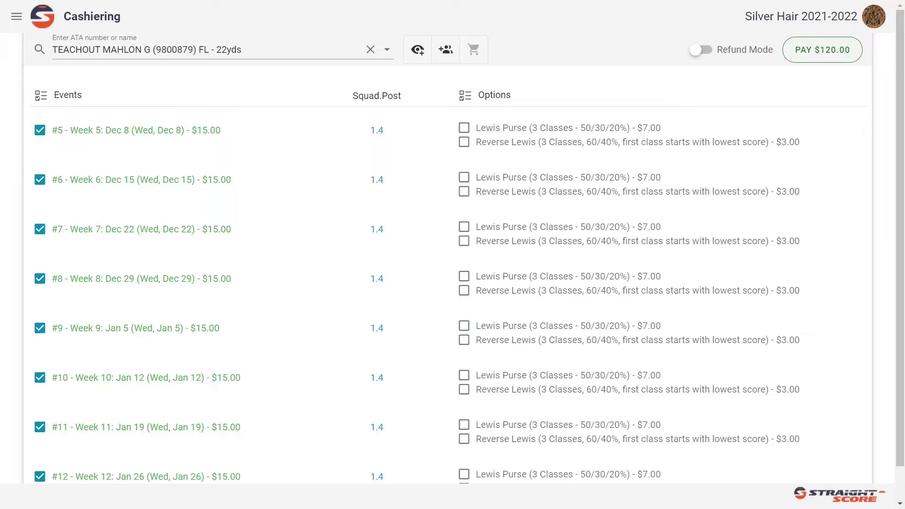
left_click(41, 96)
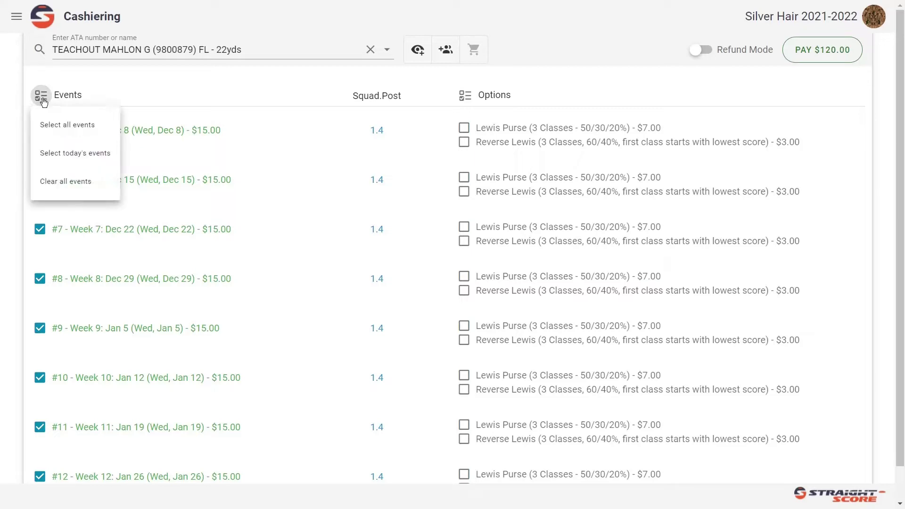
left_click(62, 187)
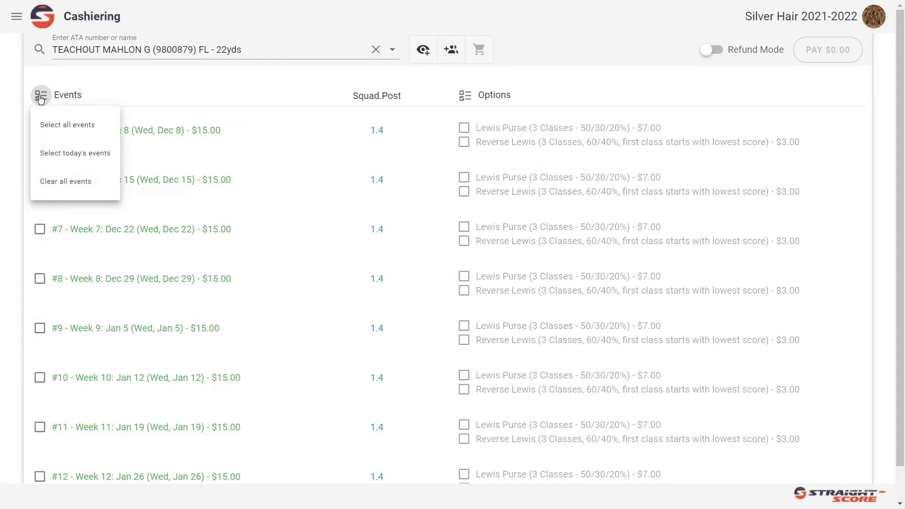
Select all events for the shooter together with all of their options
left_click(57, 133)
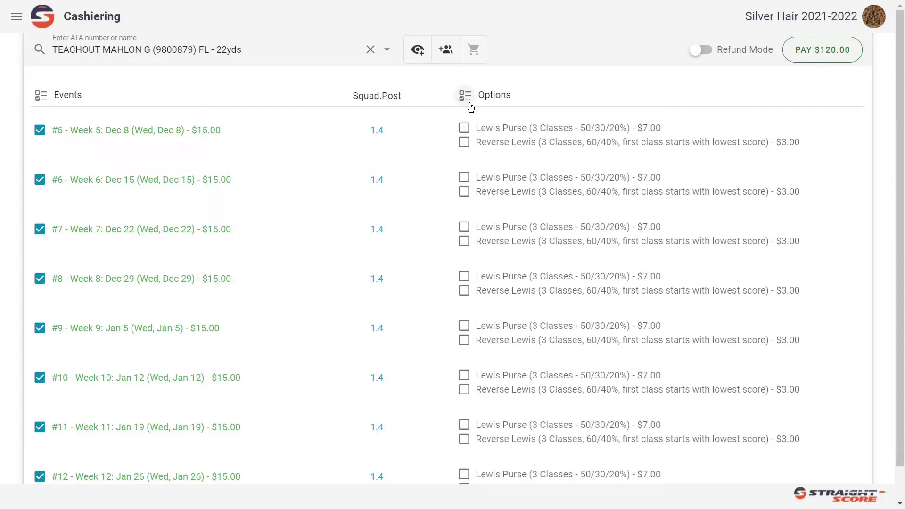
left_click(470, 104)
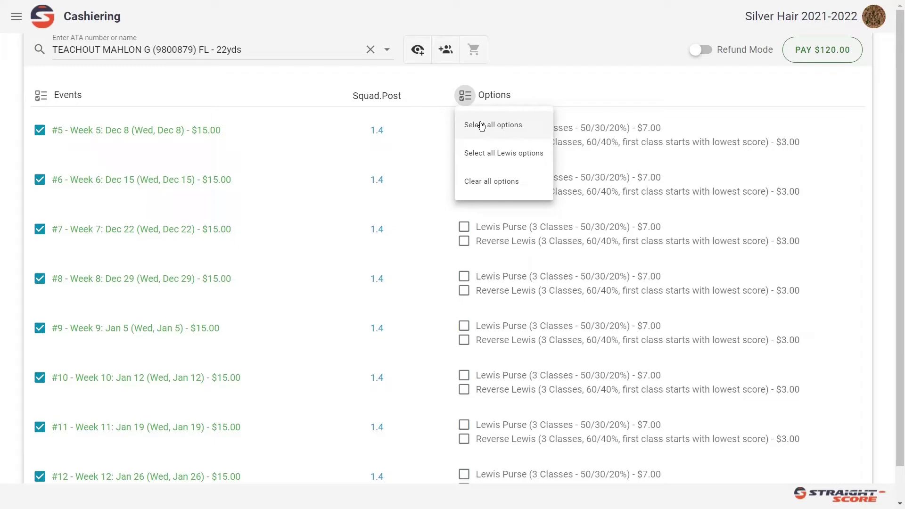
left_click(481, 125)
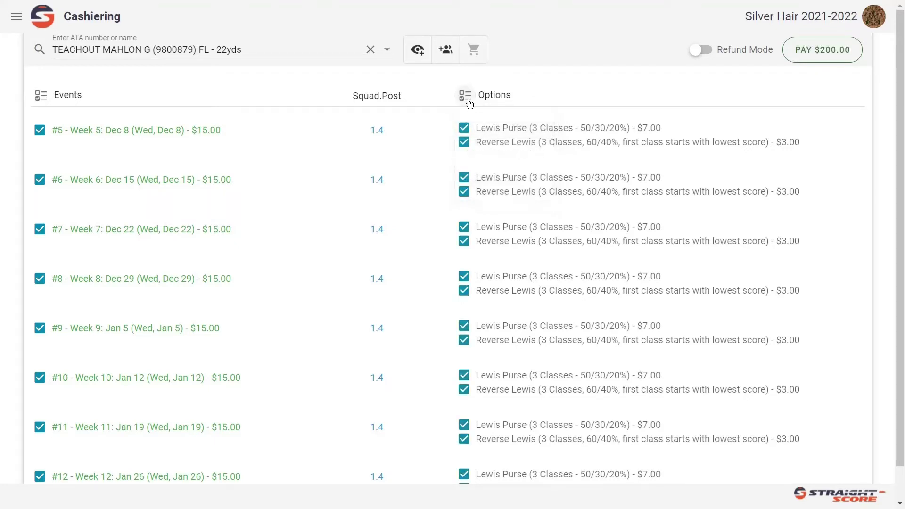
Clear all options and select only the Lewis options for every event
left_click(470, 103)
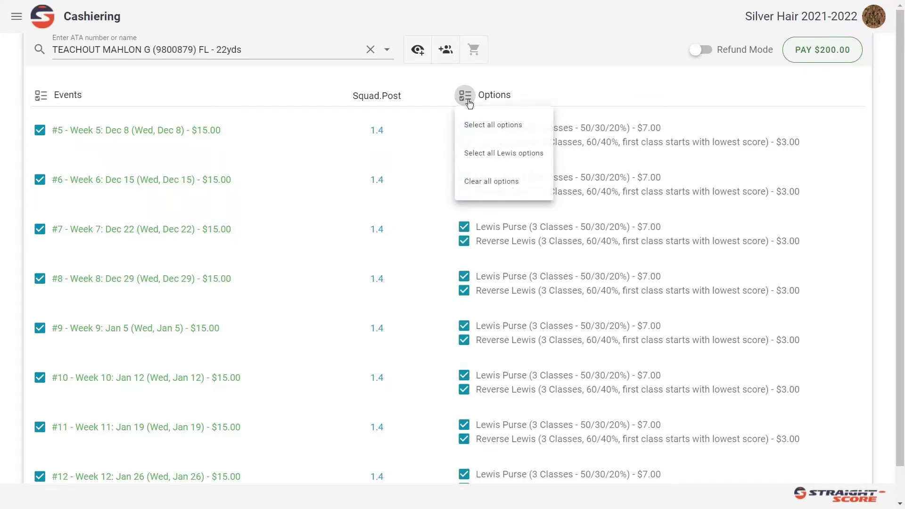
left_click(476, 188)
left_click(468, 103)
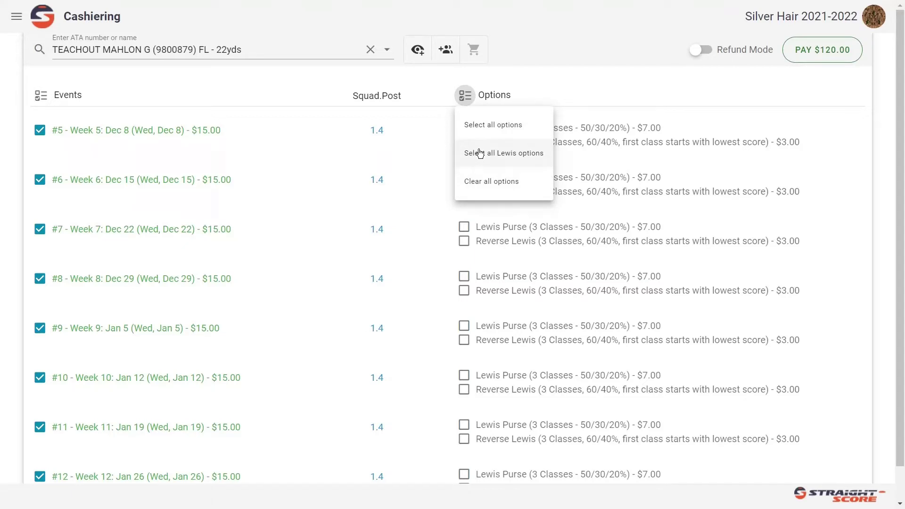
left_click(479, 153)
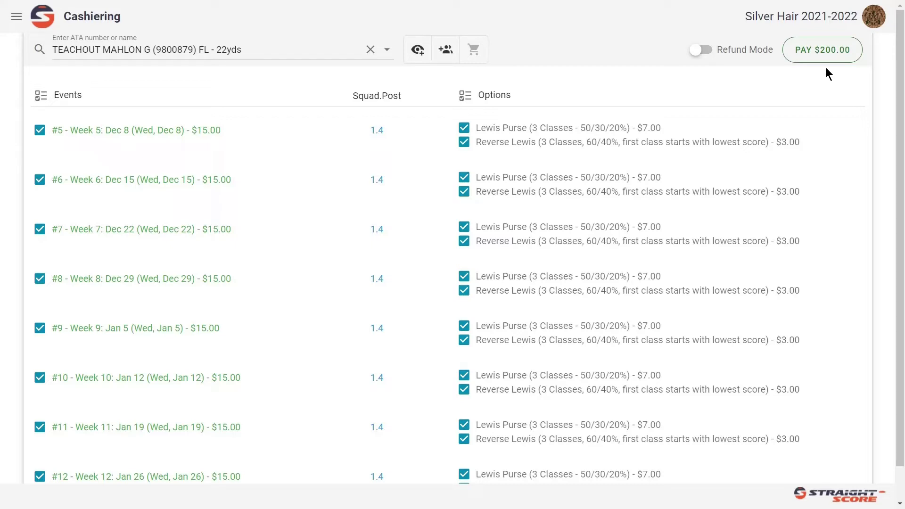
Deselect the Reverse Lewis option for Weeks 5 to 8 and the Lewis Purse option for Week 9
left_click(463, 144)
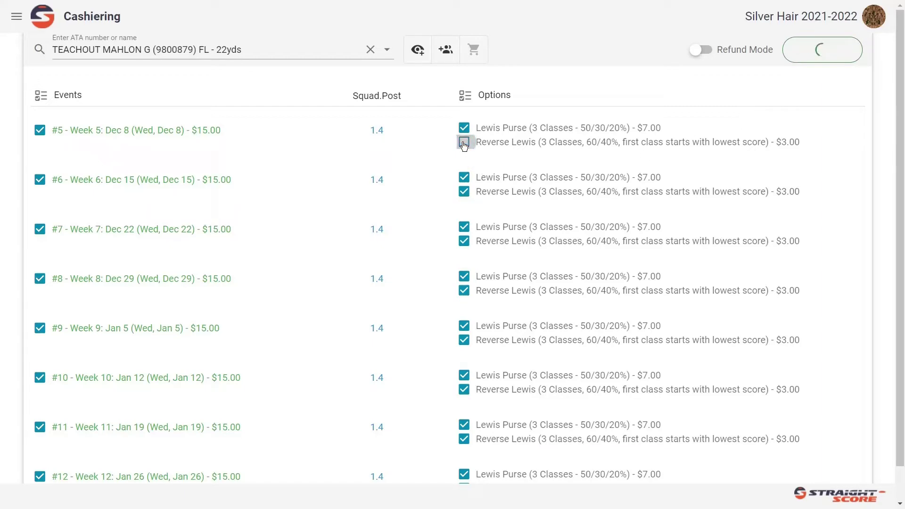
left_click(463, 191)
left_click(464, 241)
left_click(464, 290)
left_click(463, 325)
scroll(464, 325, "down", 1)
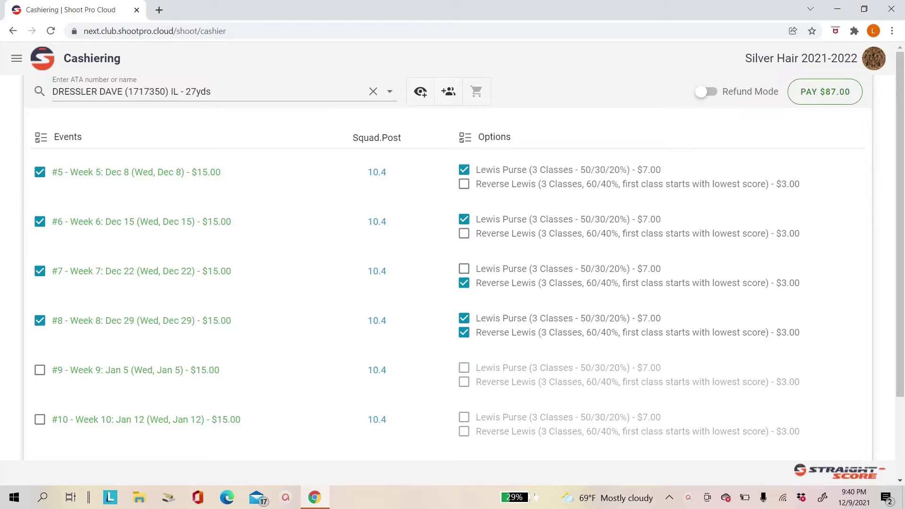
Open the payment for the shooter's selected Week 5 to 8 events and enter 87.00 as cash
left_click(830, 96)
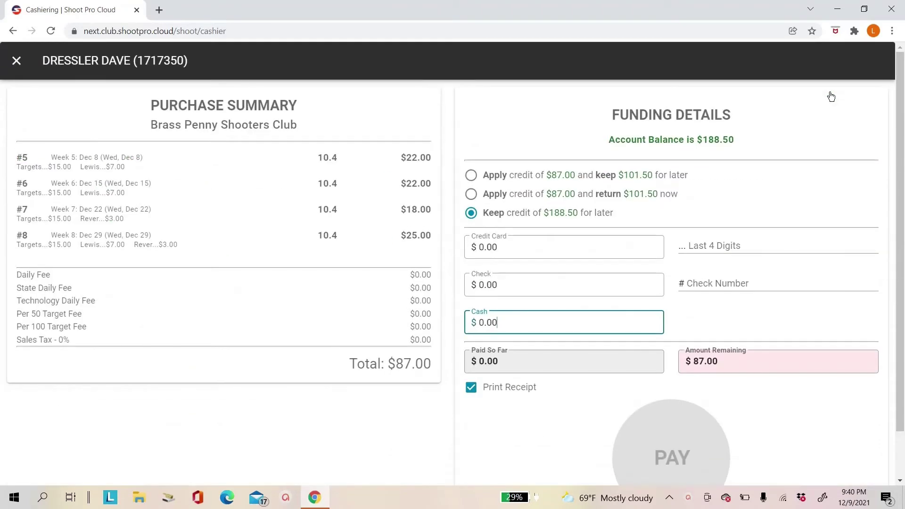
key("F11")
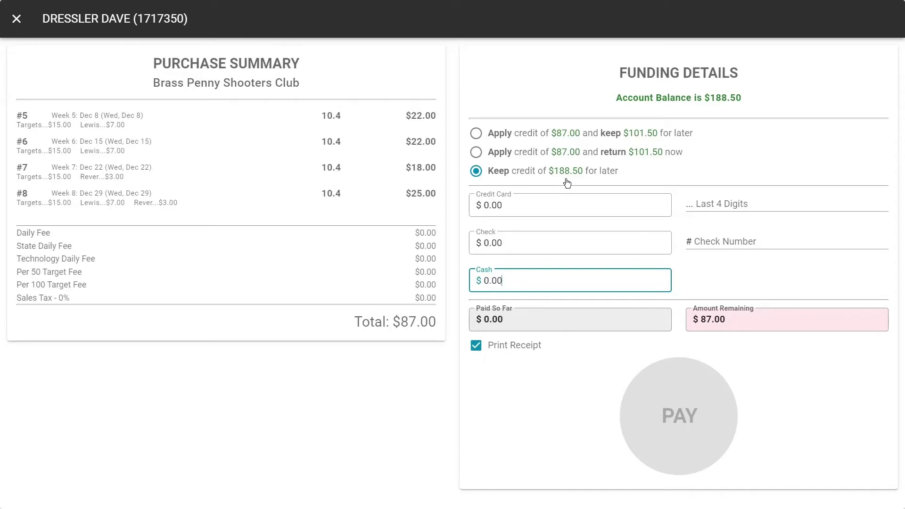
key("Num_Lock")
type("8700")
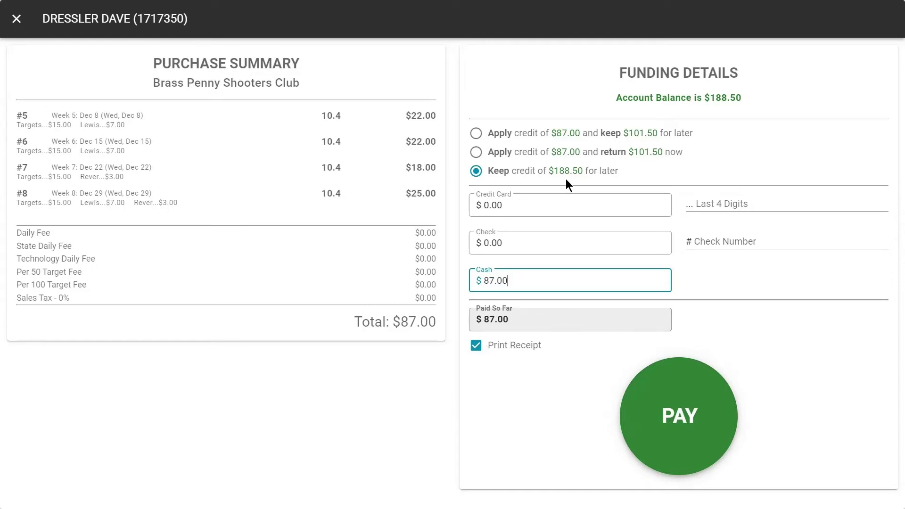
Replace the cash amount with the $87.00 account credit, returning $101.50 now, and complete the payment
key("BackSpace")
key("BackSpace")
key("BackSpace")
key("BackSpace")
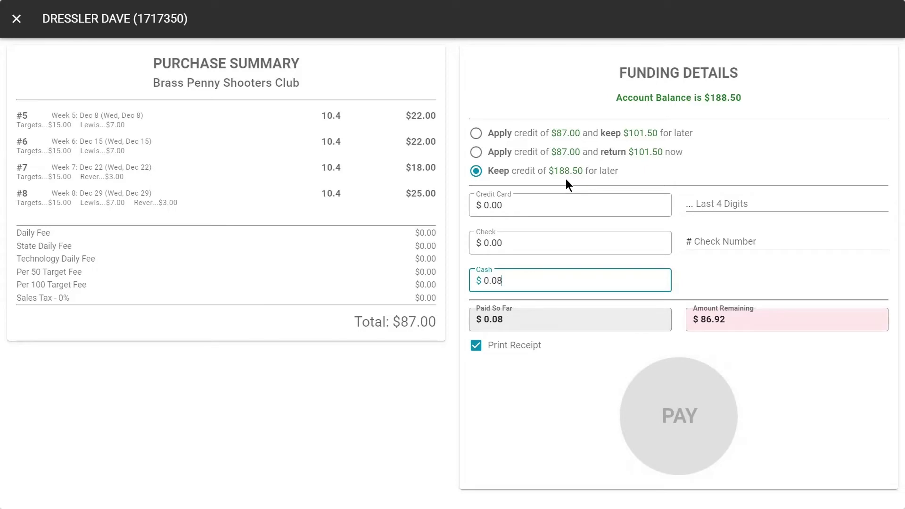
left_click(476, 153)
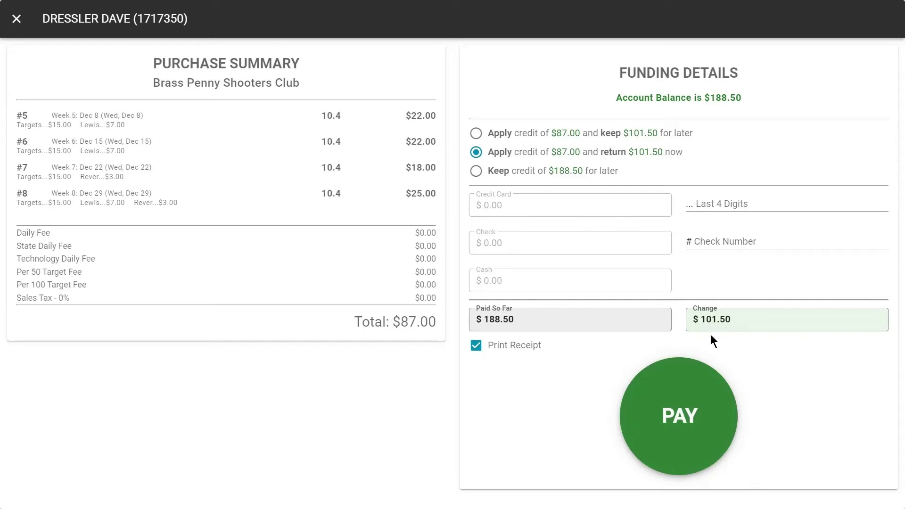
left_click(685, 389)
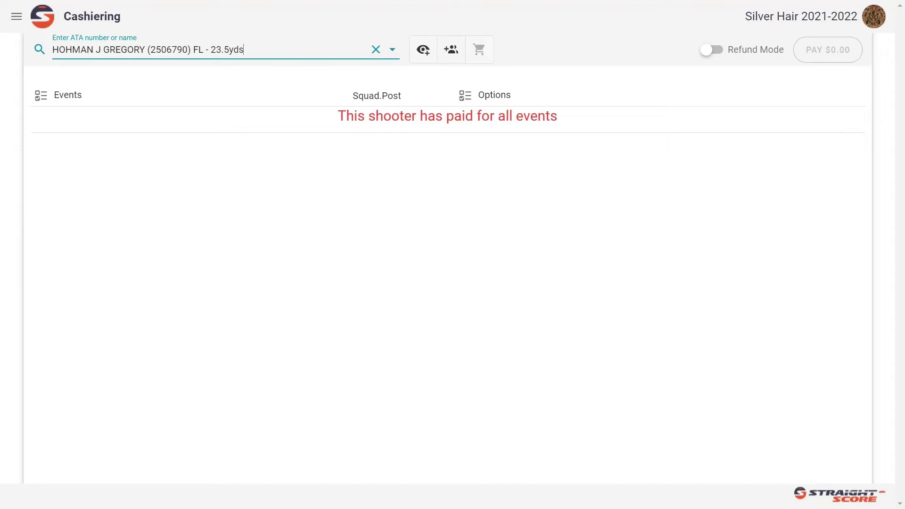
Turn on Refund Mode and select the Week 5, Week 6 and Week 7 events for the fully paid shooter
left_click(718, 53)
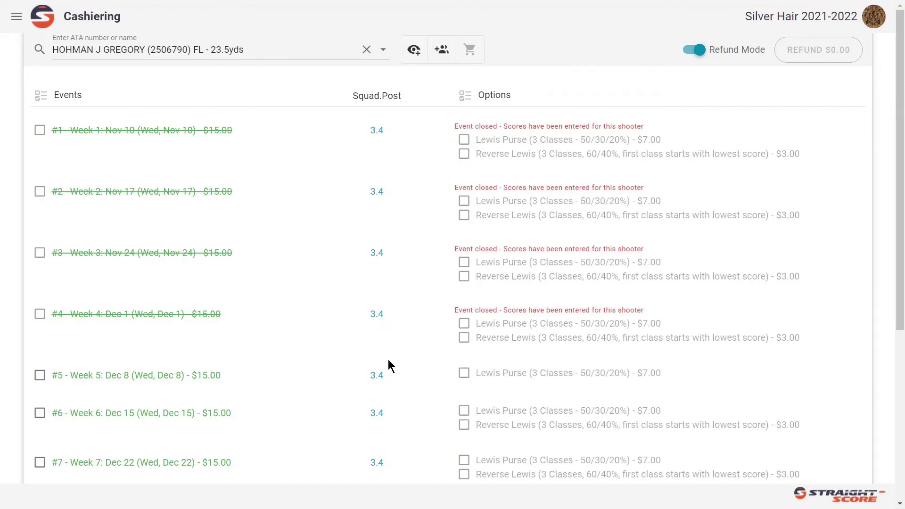
left_click(40, 375)
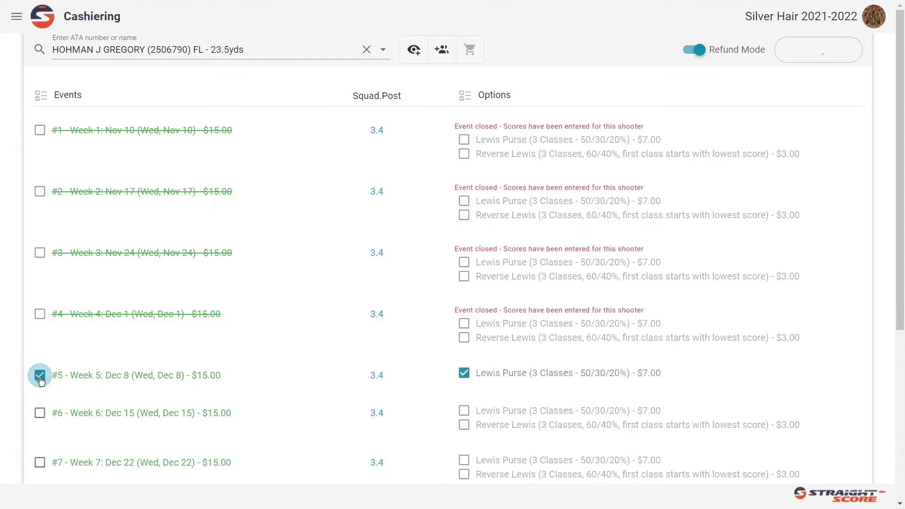
left_click(43, 420)
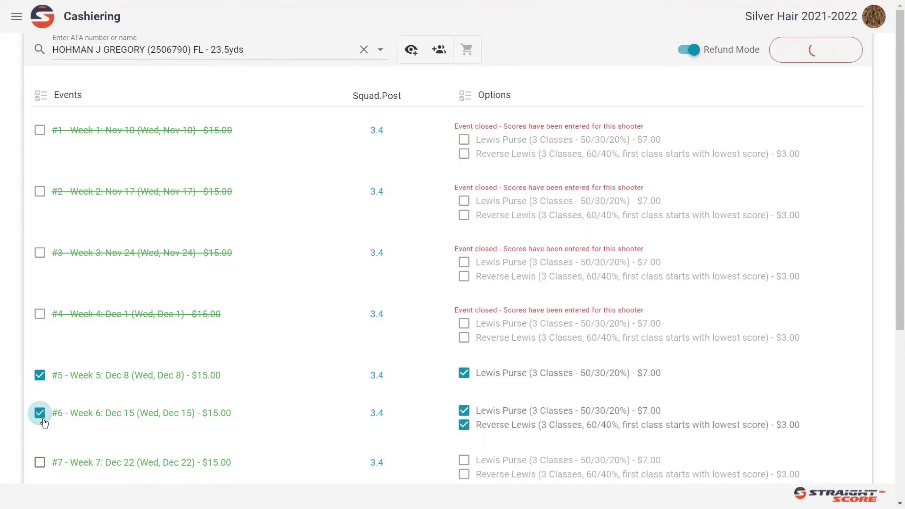
left_click(42, 465)
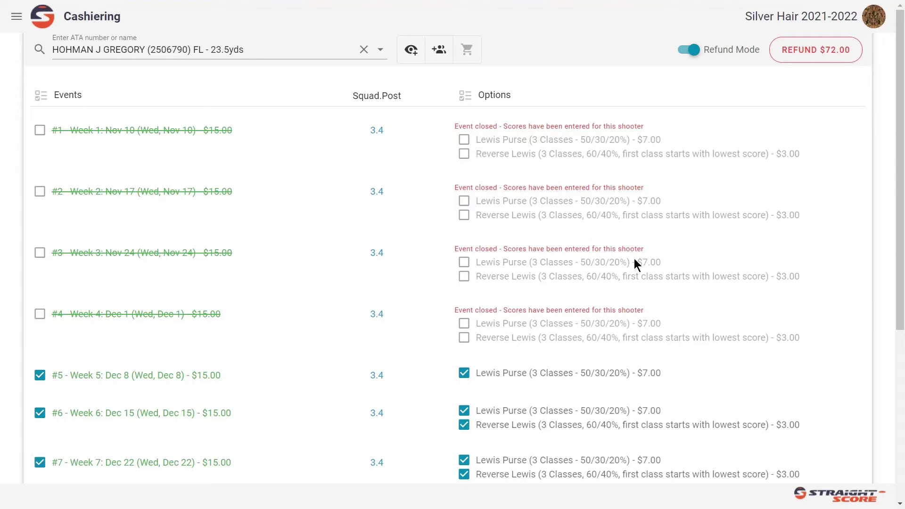
Open the refund for the selected events and turn off removing the shooter from squads and printing a receipt
left_click(813, 62)
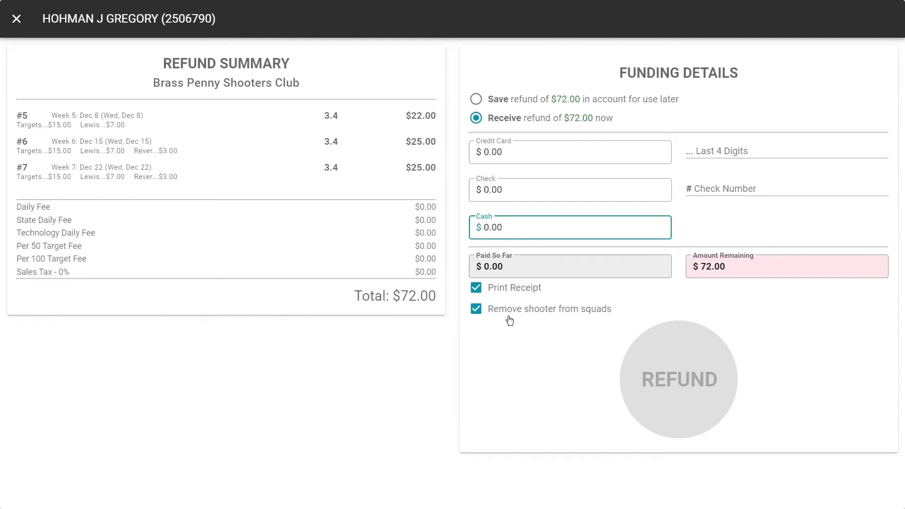
left_click(475, 309)
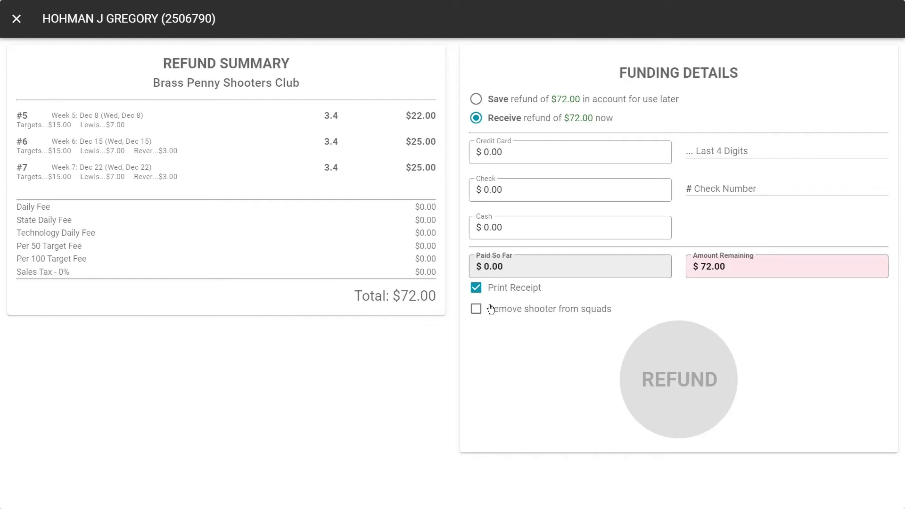
left_click(475, 289)
Enter 72.00 as the cash refund and complete the refund
left_click(511, 227)
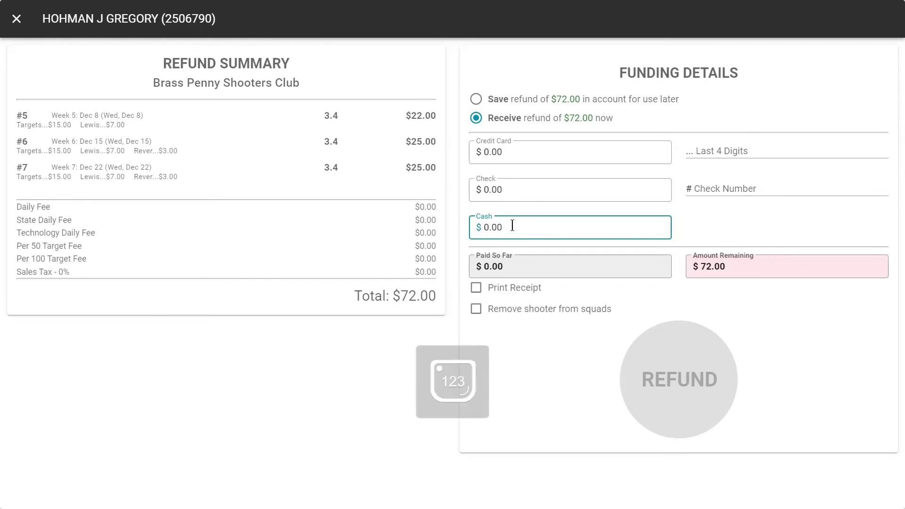
type("7200")
left_click(666, 387)
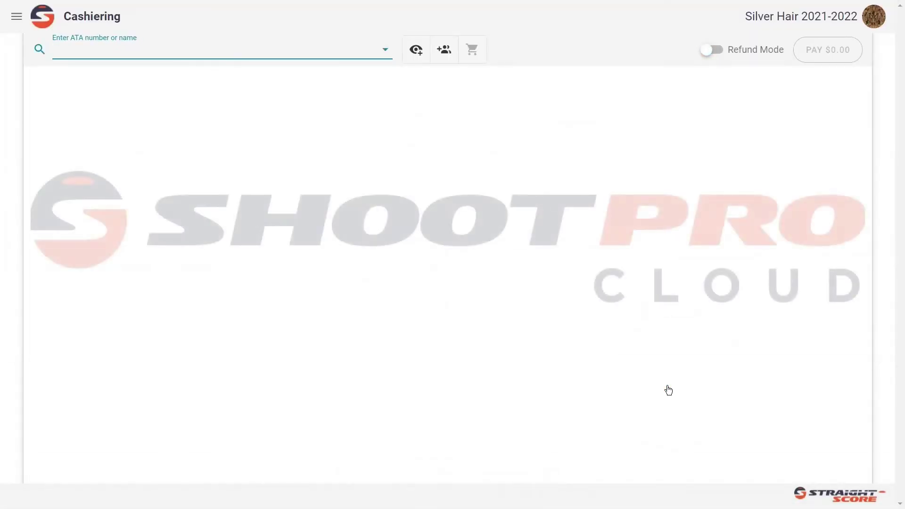
Look up the refunded shooter again by last name to view the unpaid events
type("hoh")
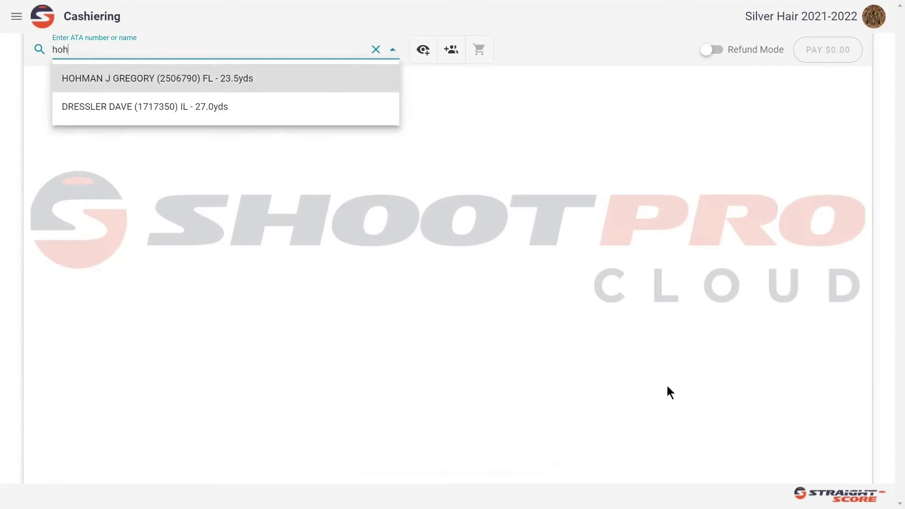
left_click(198, 77)
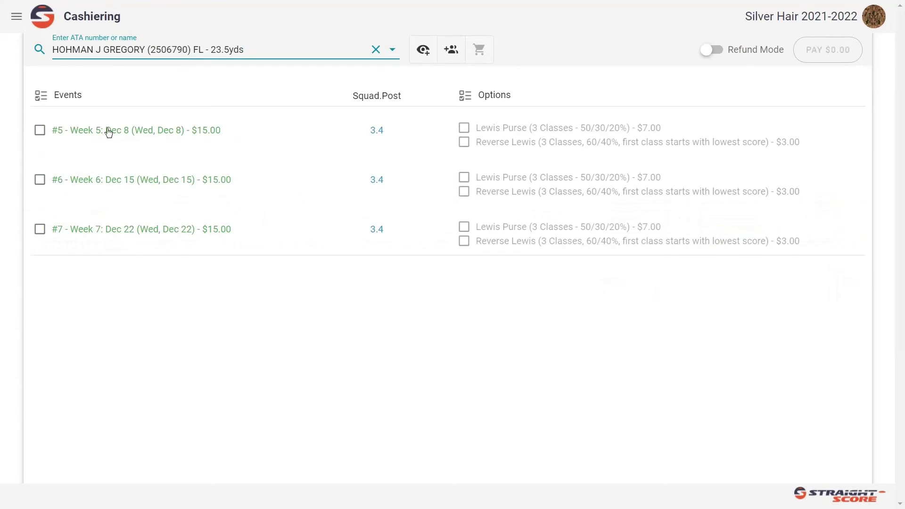
Select the Week 5, Week 6 and Week 7 events without options for the shooter and open their payment
left_click(40, 130)
left_click(40, 180)
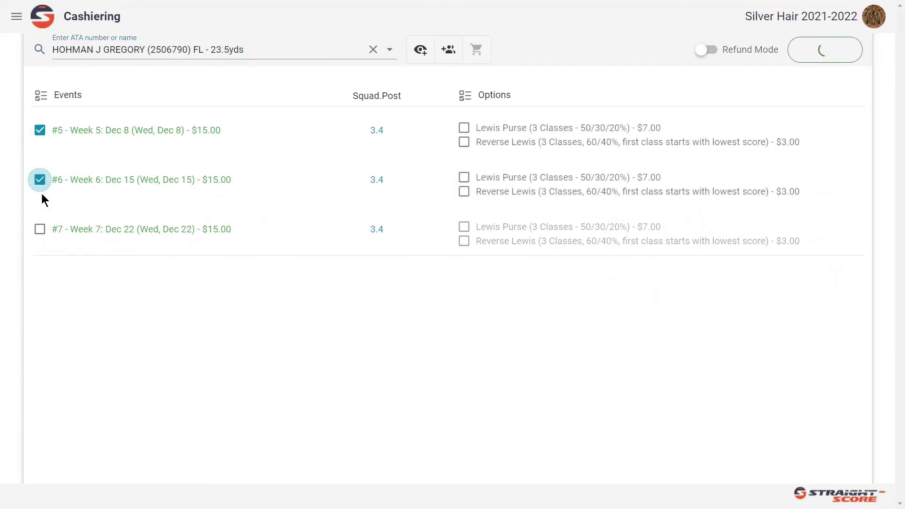
left_click(40, 230)
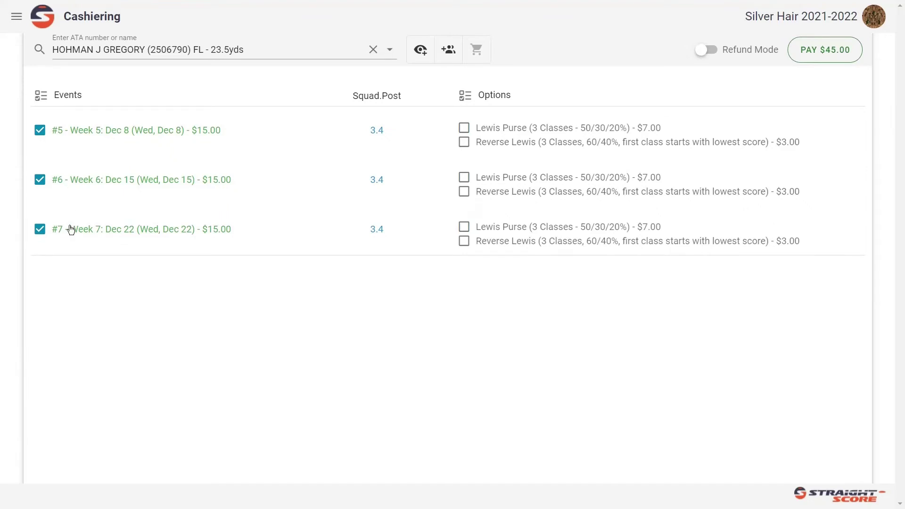
left_click(806, 54)
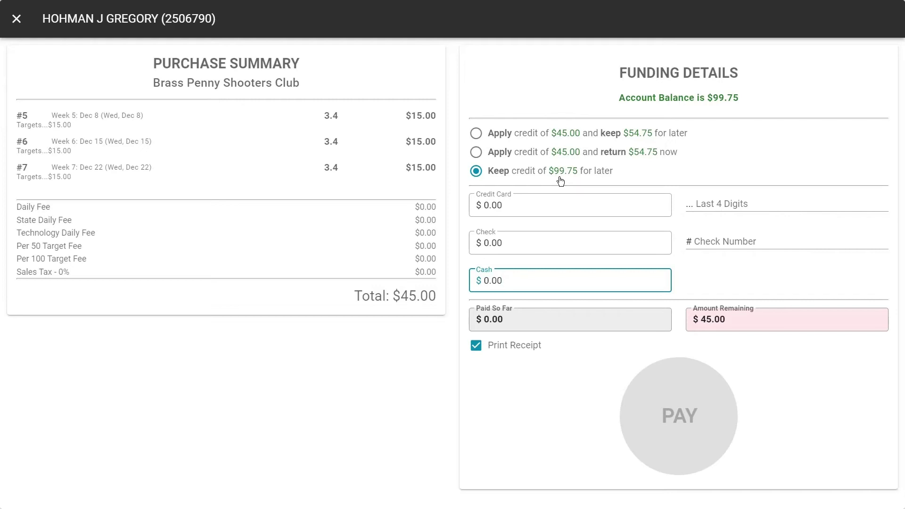
Pay 45.00 in cash, keeping the account credit for later, and close the receipt preview
type("4500")
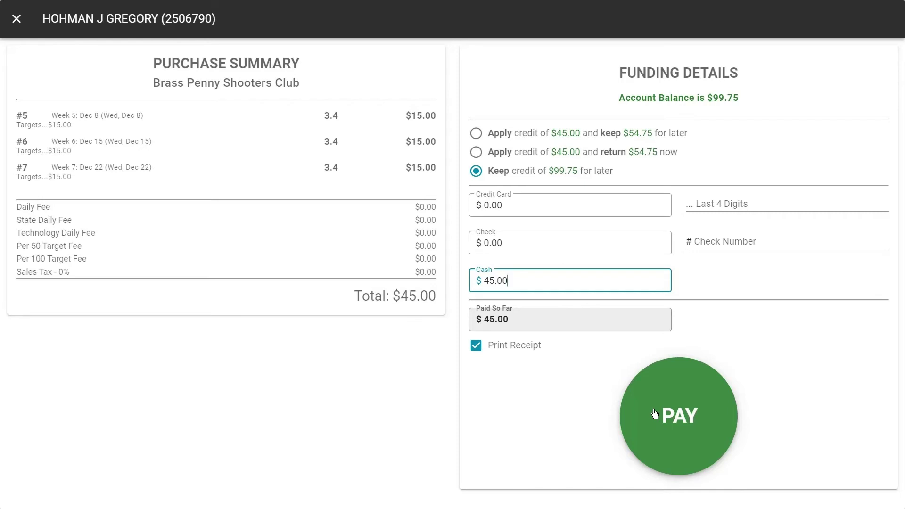
left_click(654, 413)
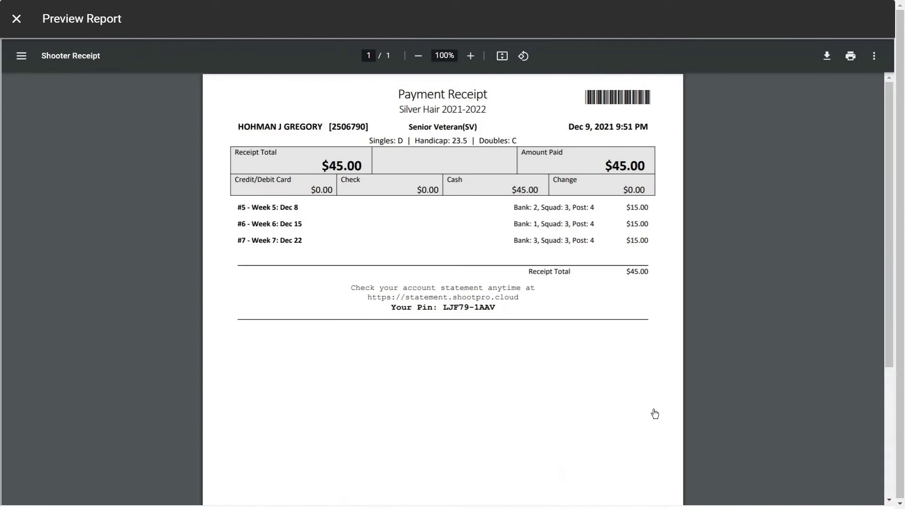
left_click(19, 21)
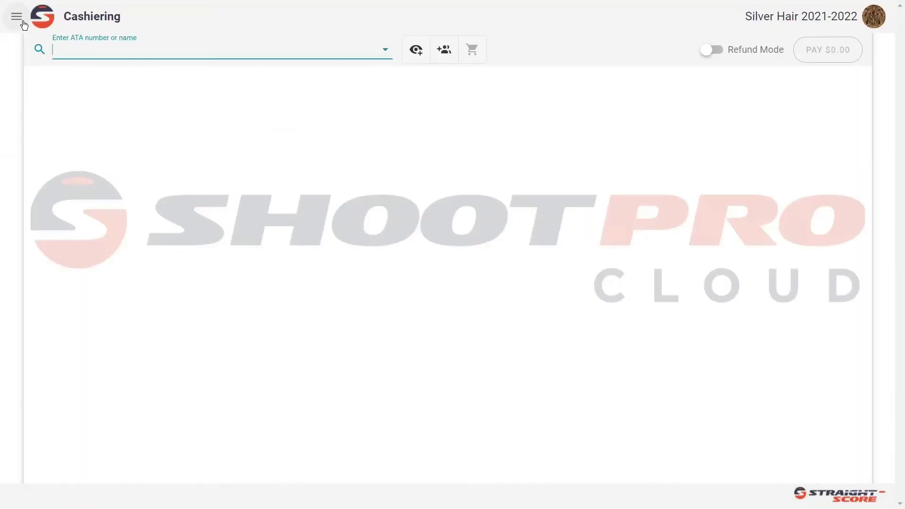
Look up the same shooter by last name and select the Week 5, Week 6 and Week 7 events in Refund Mode
type("hoh")
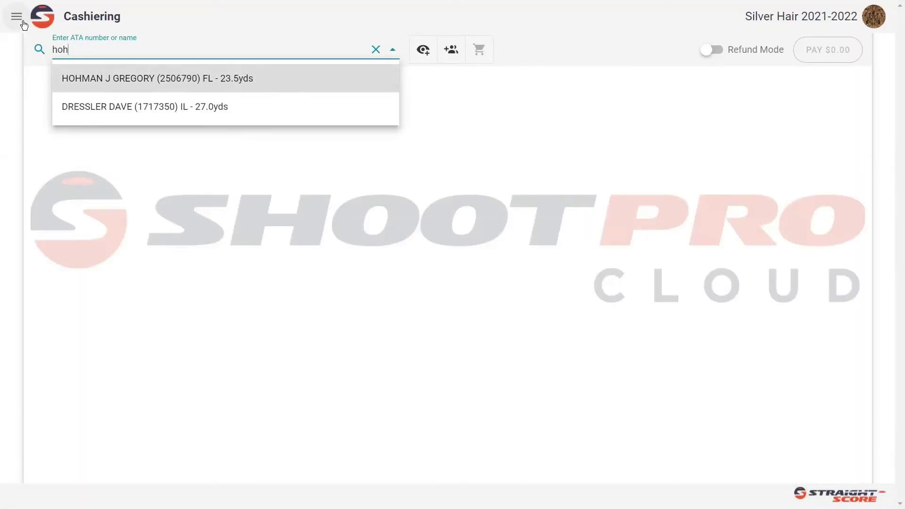
key("Return")
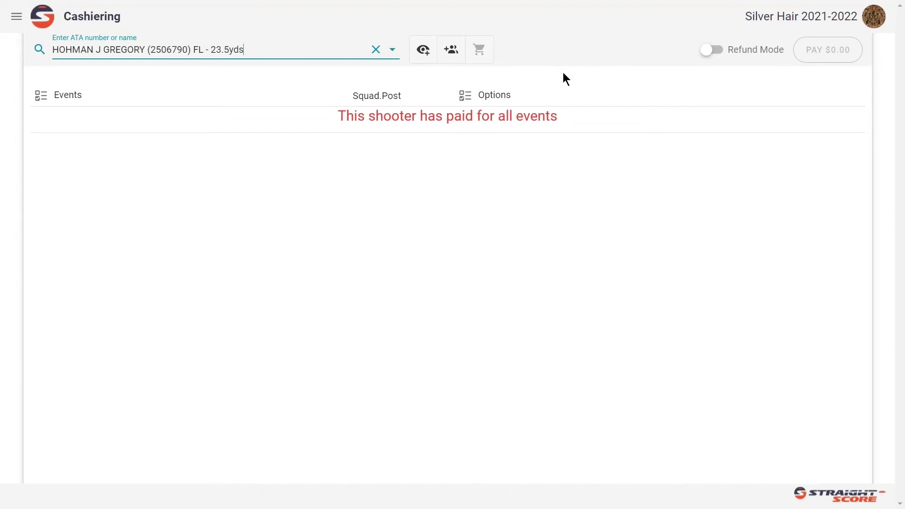
left_click(711, 51)
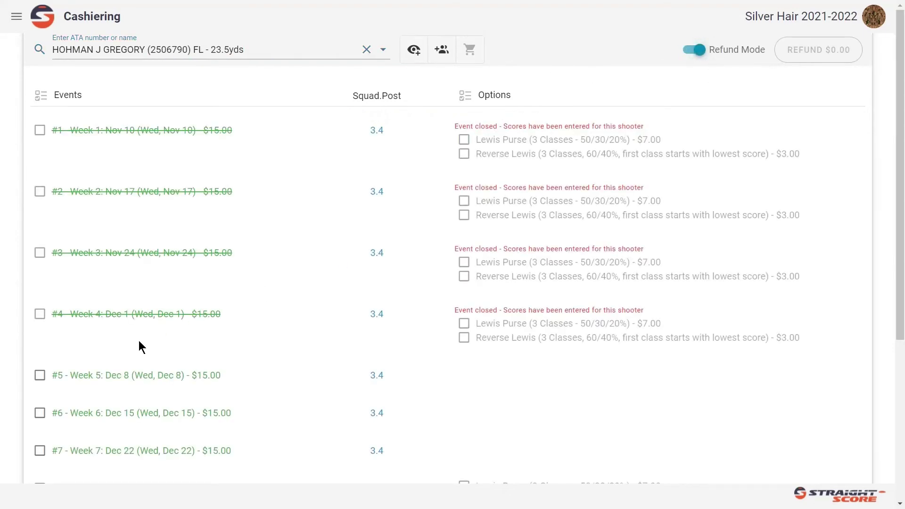
left_click(40, 375)
left_click(39, 416)
left_click(39, 452)
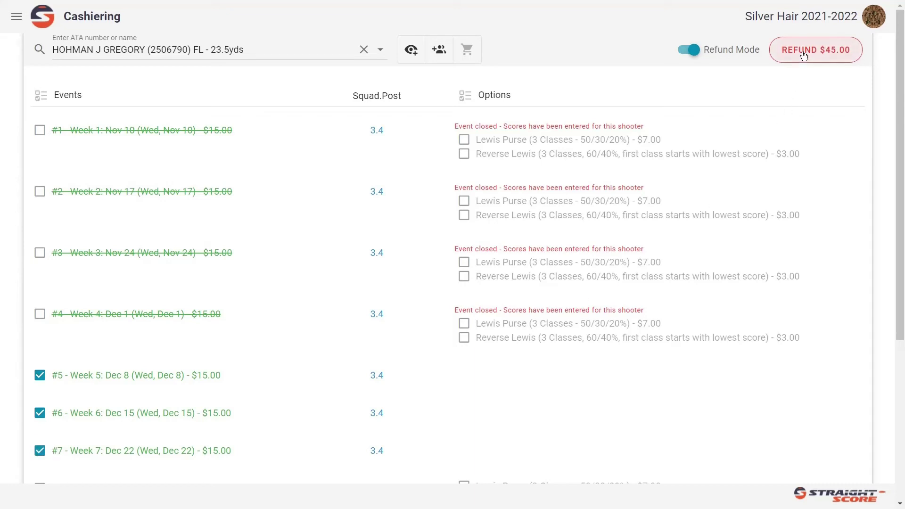
Refund the selected events with 45.00 in cash, keeping receipt printing and removal of the shooter from squads enabled
left_click(803, 55)
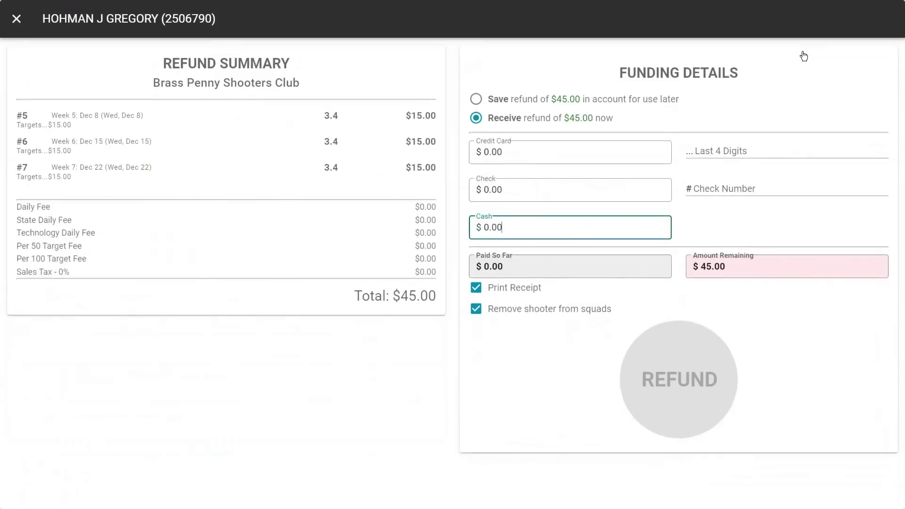
type("45")
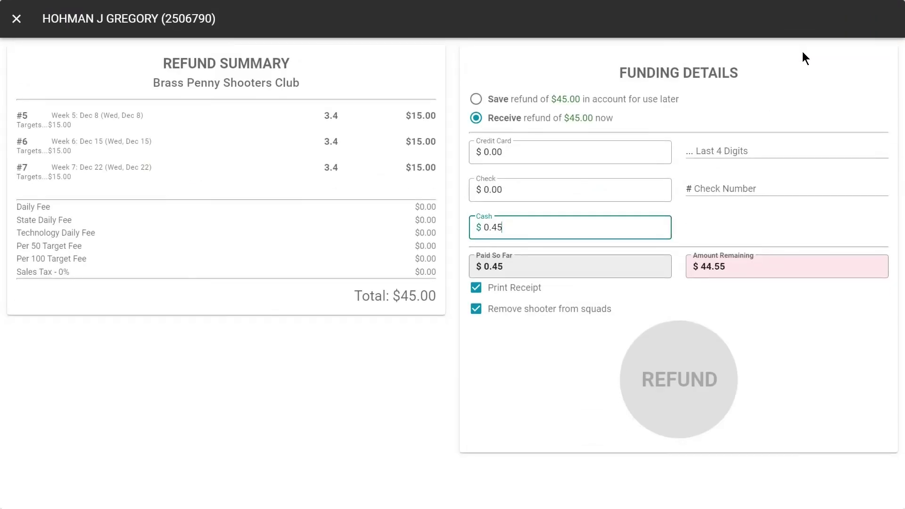
type(".00")
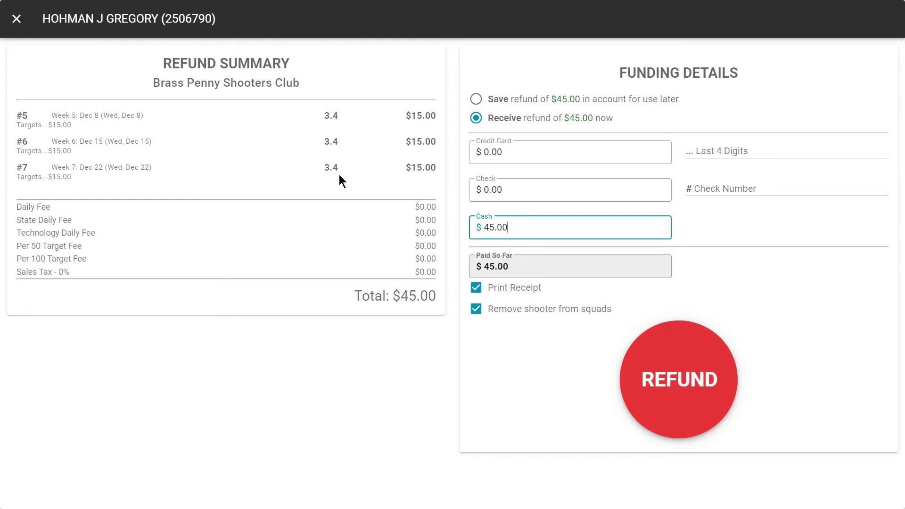
left_click(665, 385)
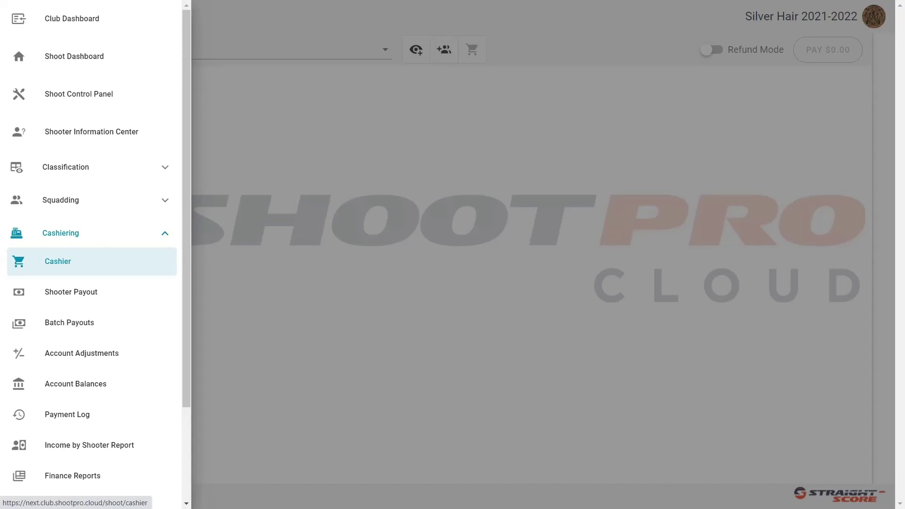
Open the Payment Log and set its date range filter to 12/08/2021 to 11/24/2021
left_click(91, 422)
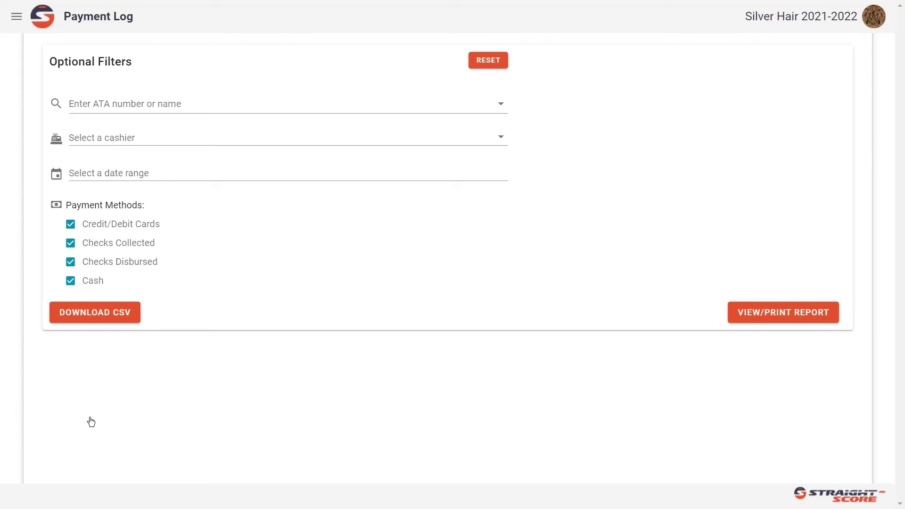
left_click(196, 178)
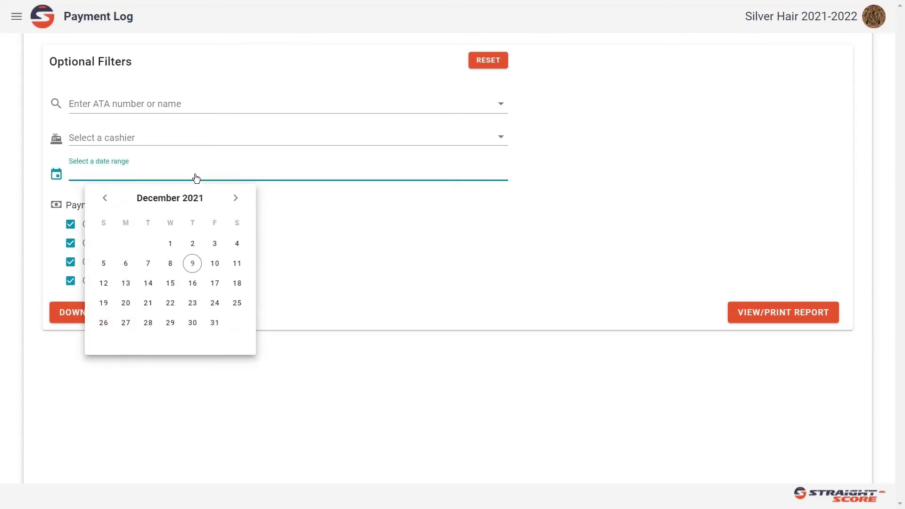
left_click(171, 264)
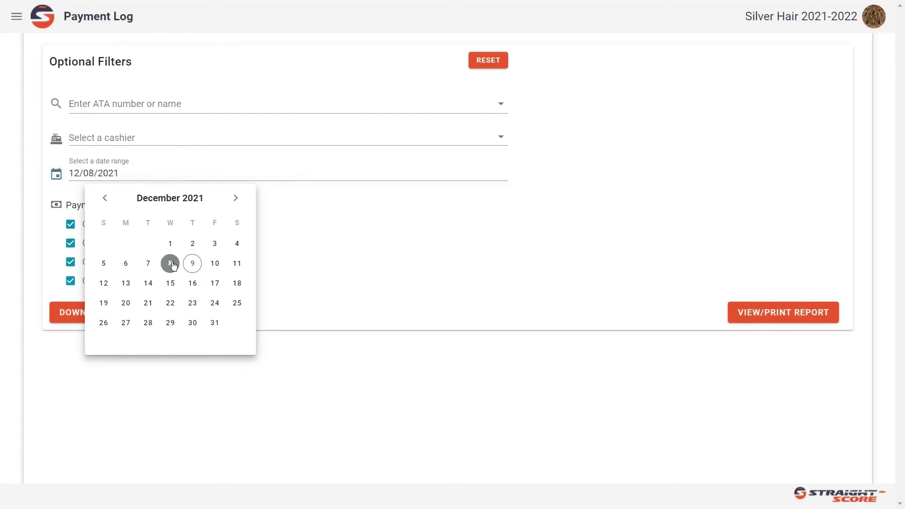
Filter the payment log by a single cashier and generate the report with all payment methods included
left_click(122, 141)
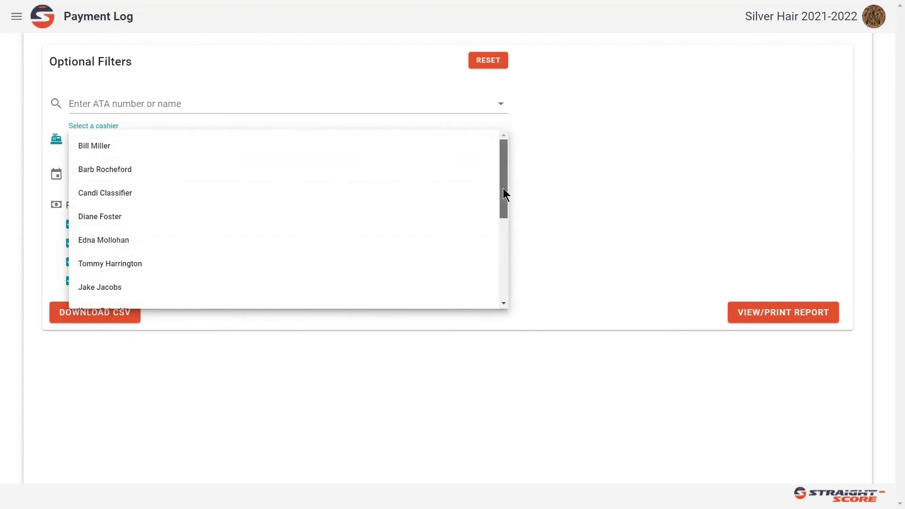
scroll(504, 198, "down", 2)
left_click(200, 240)
left_click(782, 312)
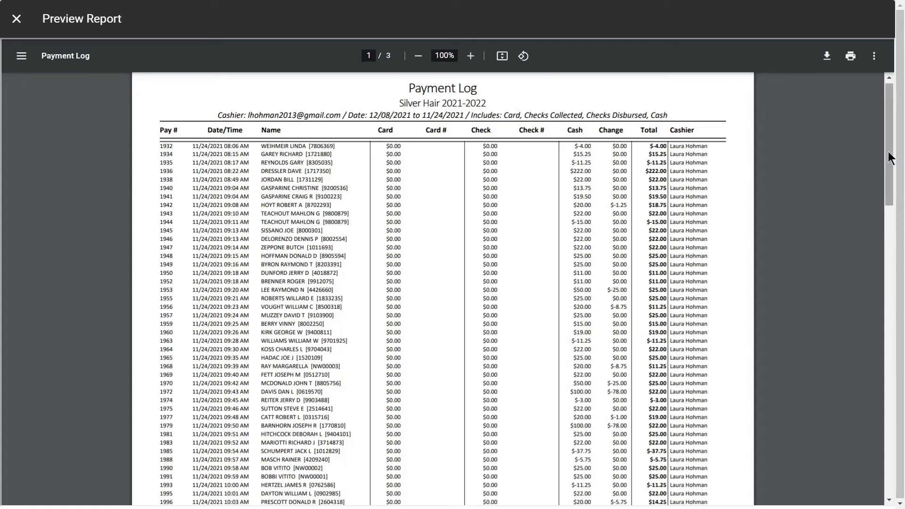
Examine the payment log report through its last page, including the overall total of the payments
scroll(888, 158, "down", 8)
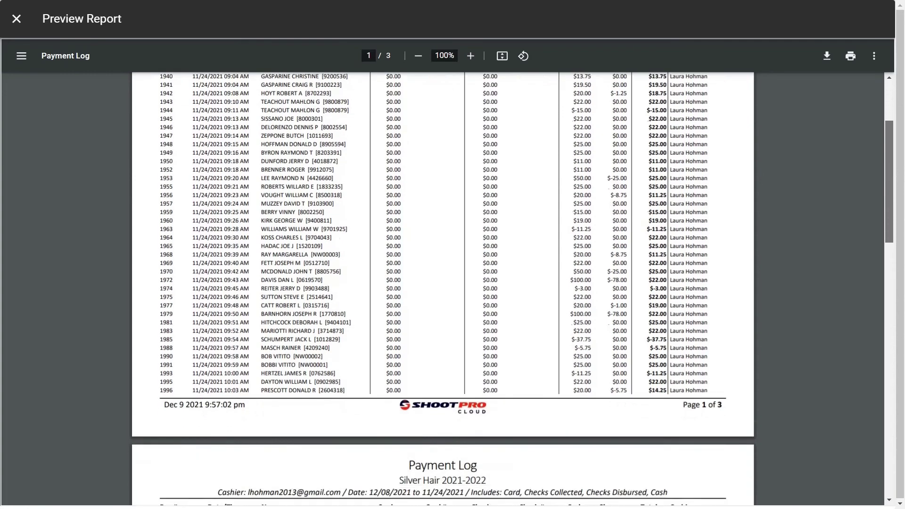
scroll(648, 351, "down", 2)
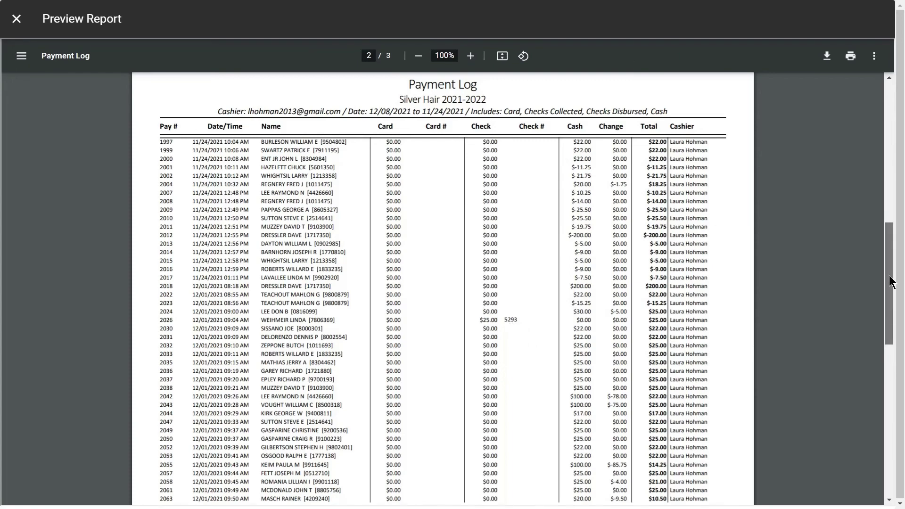
left_click_drag(889, 278, 889, 411)
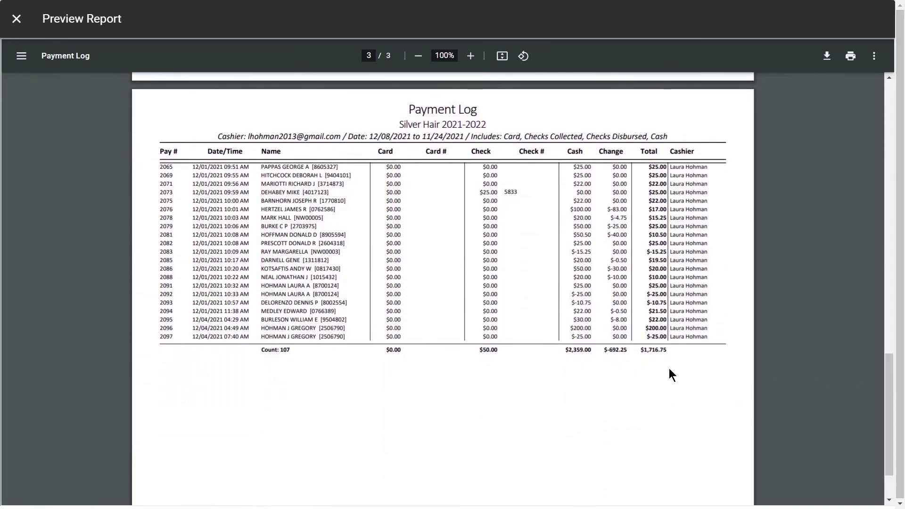
left_click_drag(639, 349, 682, 349)
left_click(622, 381)
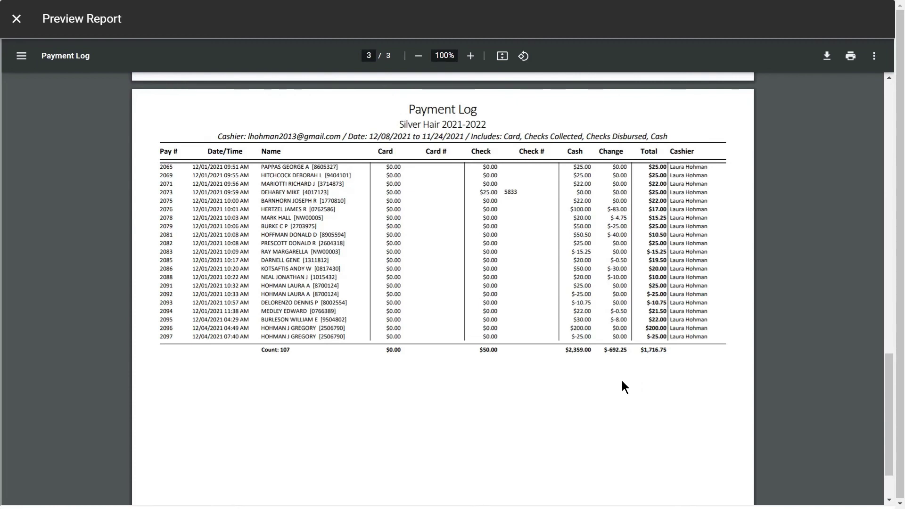